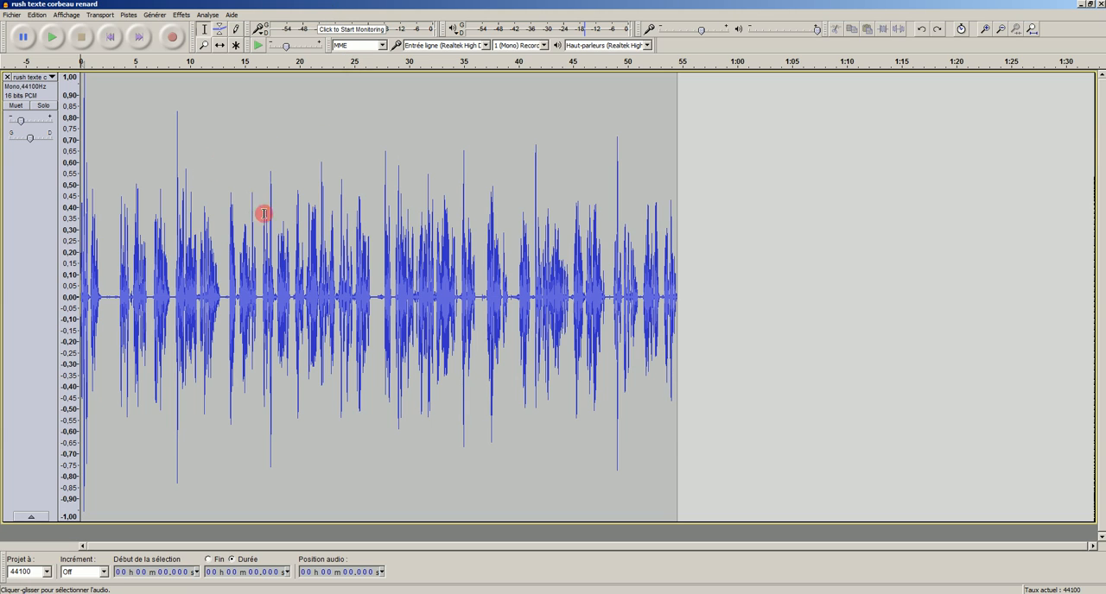
# Step: Listen to the quiet passage from about 18.0 s to 19.3 s in the voice track
pyautogui.click(205, 46)
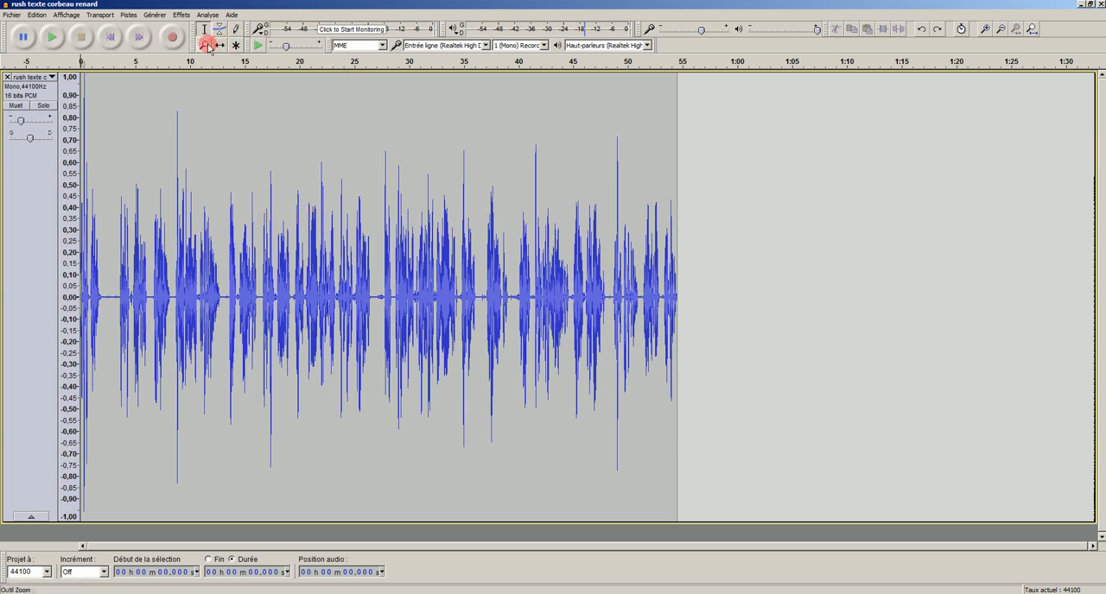
pyautogui.click(256, 234)
pyautogui.click(255, 234)
pyautogui.click(256, 234)
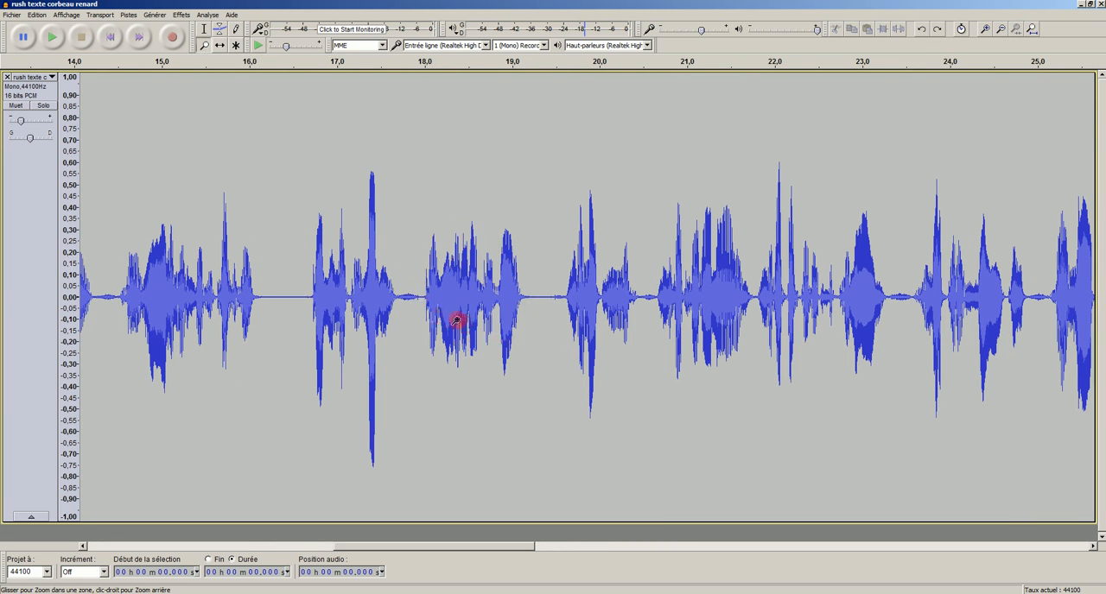
pyautogui.click(204, 29)
pyautogui.click(420, 277)
pyautogui.moveTo(420, 276); pyautogui.dragTo(533, 262)
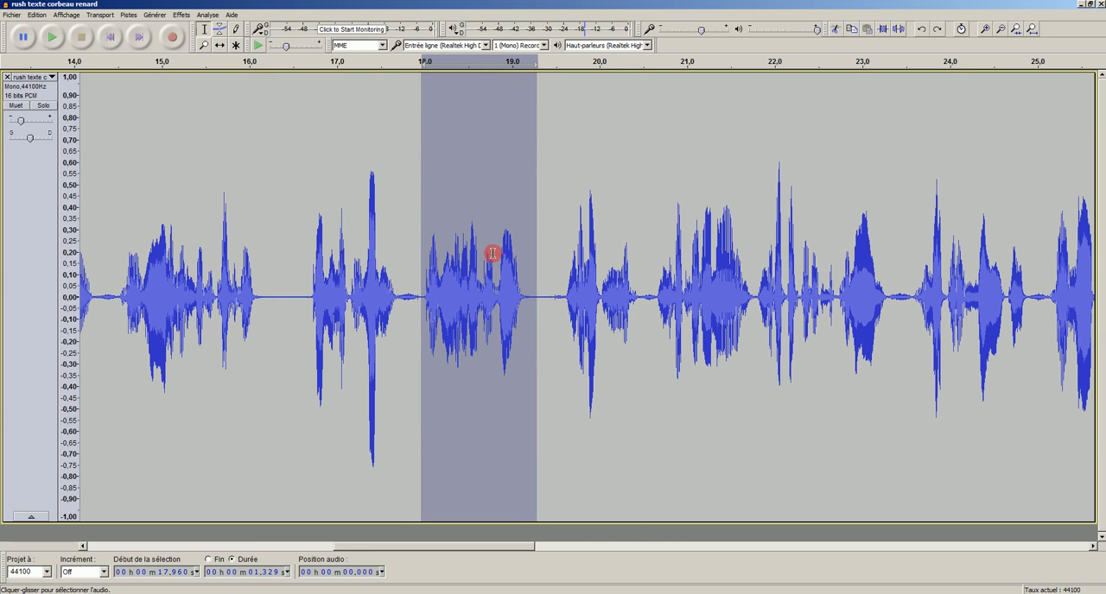
pyautogui.click(51, 37)
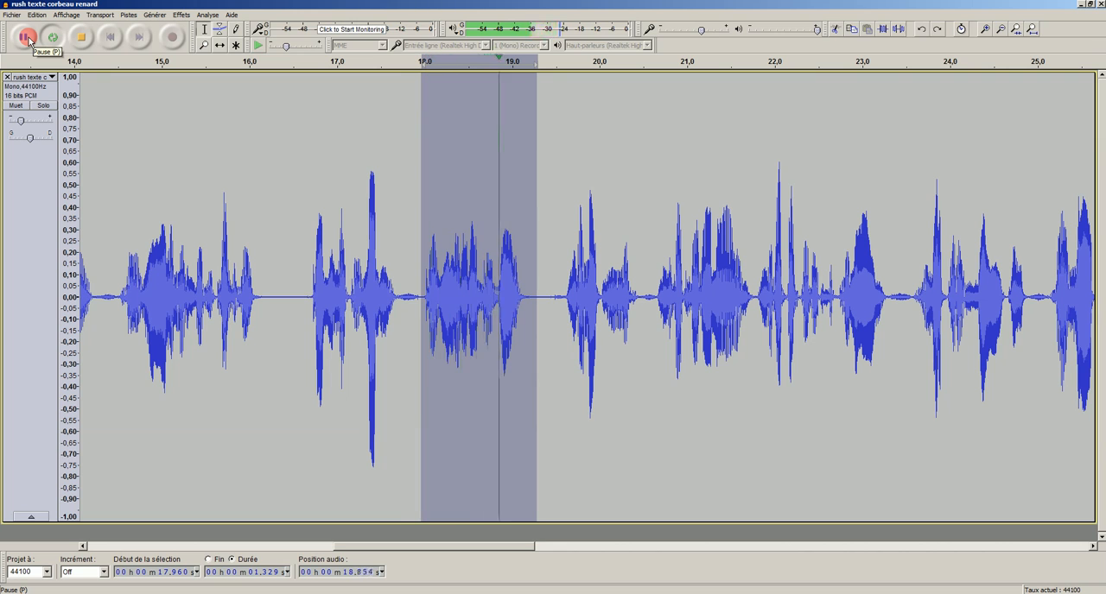
pyautogui.click(85, 39)
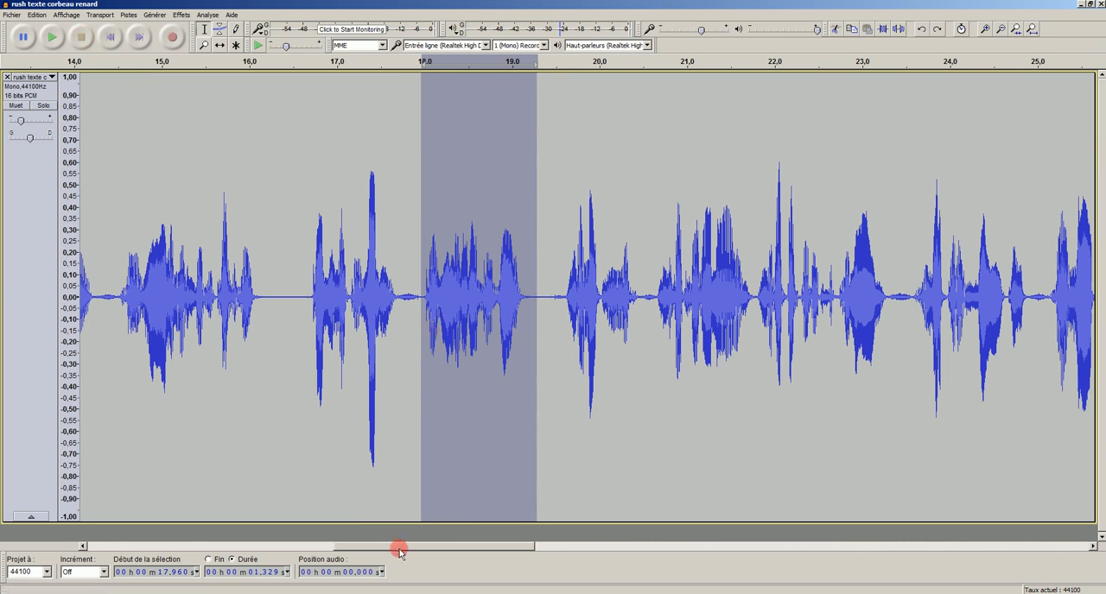
# Step: Listen to the loud passage from about 48.5 s to 49.6 s around the tall peak
pyautogui.moveTo(400, 550); pyautogui.dragTo(890, 515)
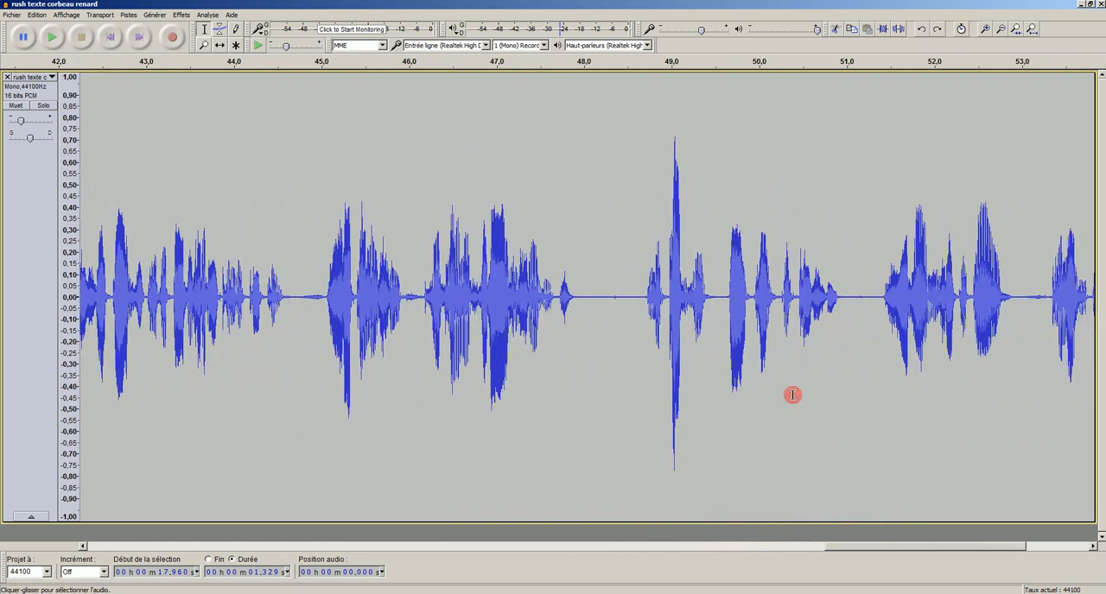
pyautogui.moveTo(631, 269); pyautogui.dragTo(724, 269)
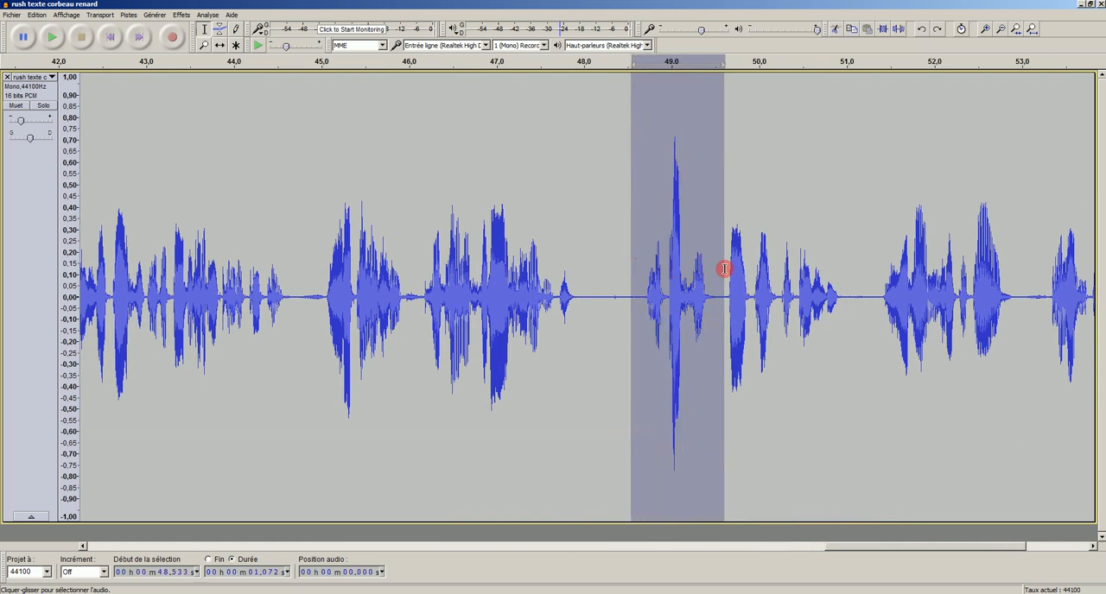
pyautogui.click(47, 36)
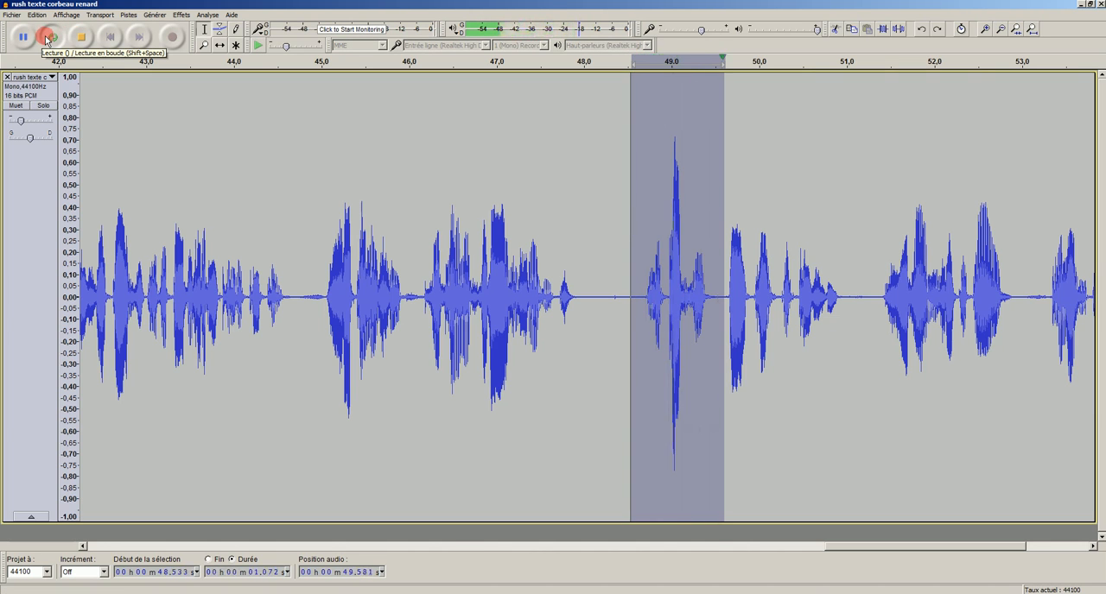
pyautogui.click(26, 39)
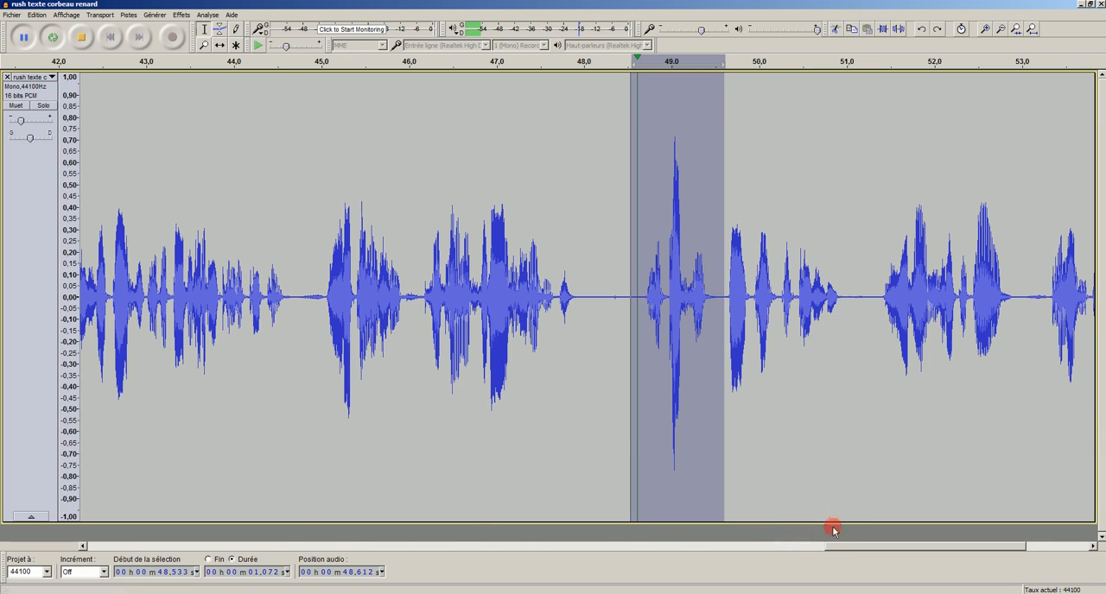
# Step: Apply the Compressor to the whole track with -20 dB threshold, -30 dB noise floor, 3:1 ratio, 0.10 s attack and 1.0 s release
pyautogui.moveTo(844, 546); pyautogui.dragTo(308, 544)
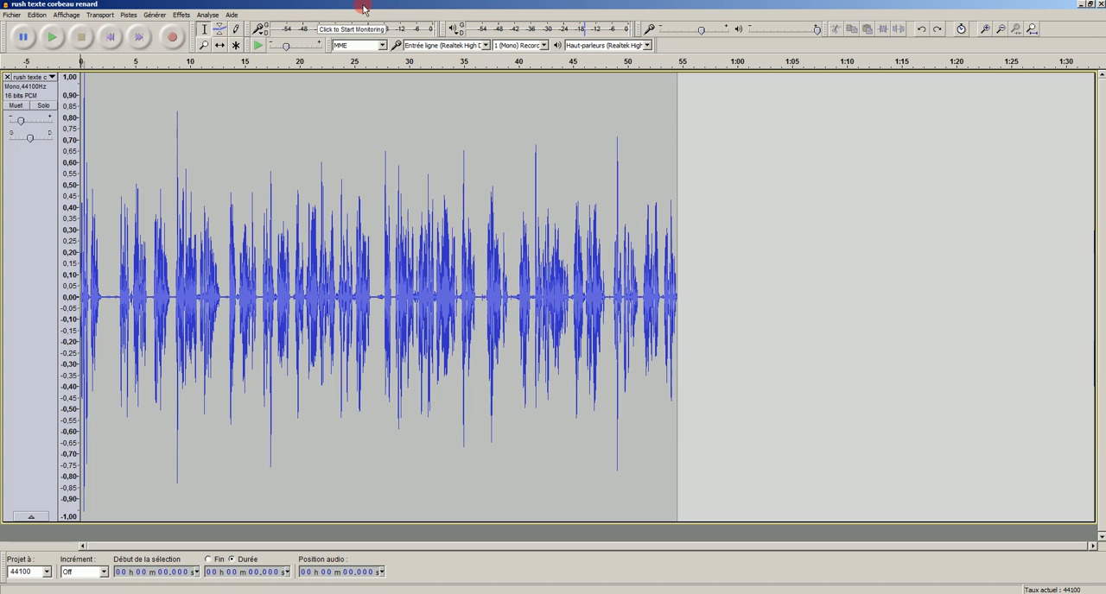
pyautogui.hotkey('ctrl', 'a')
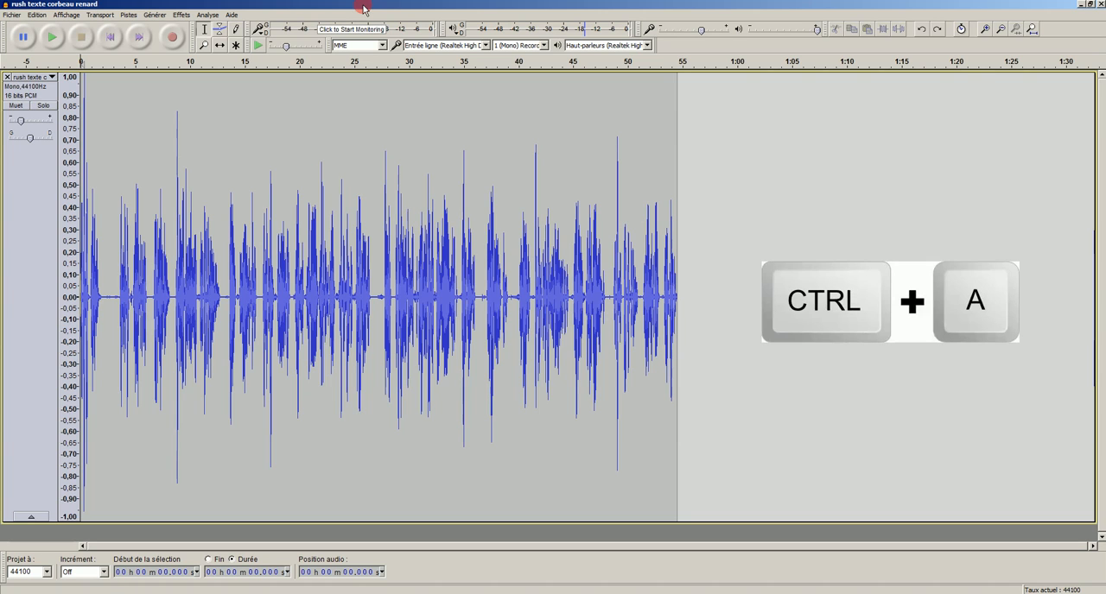
pyautogui.hotkey('ctrl', 'a')
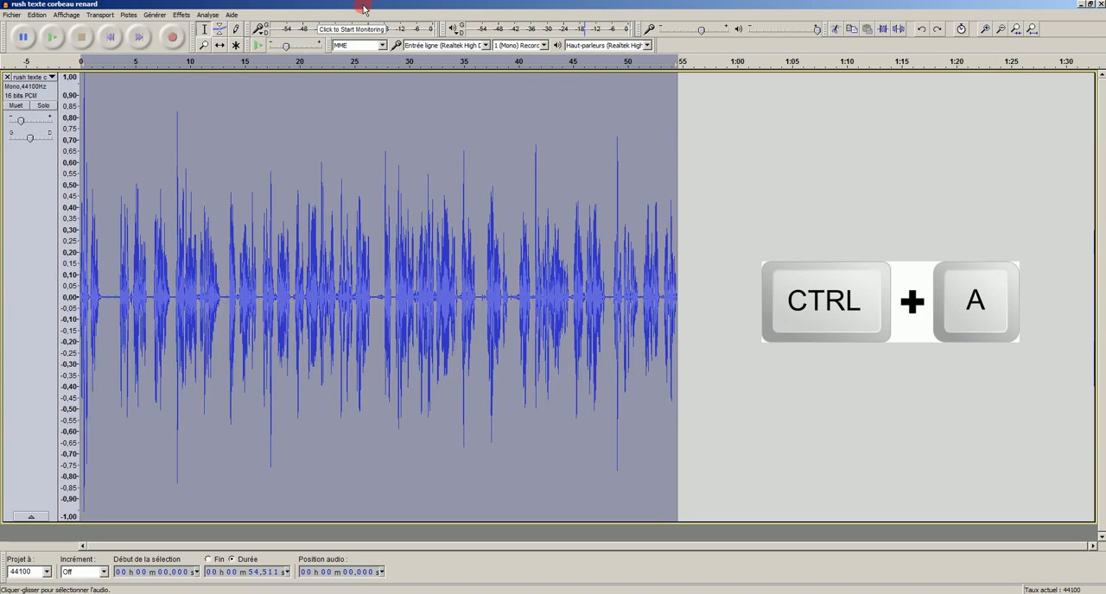
pyautogui.click(181, 15)
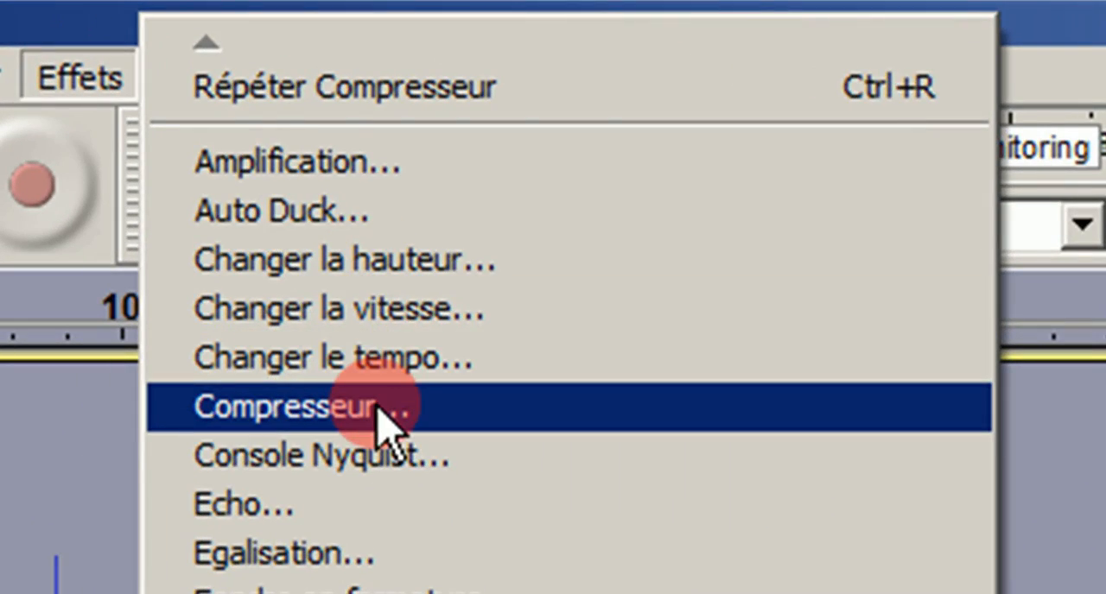
pyautogui.click(380, 417)
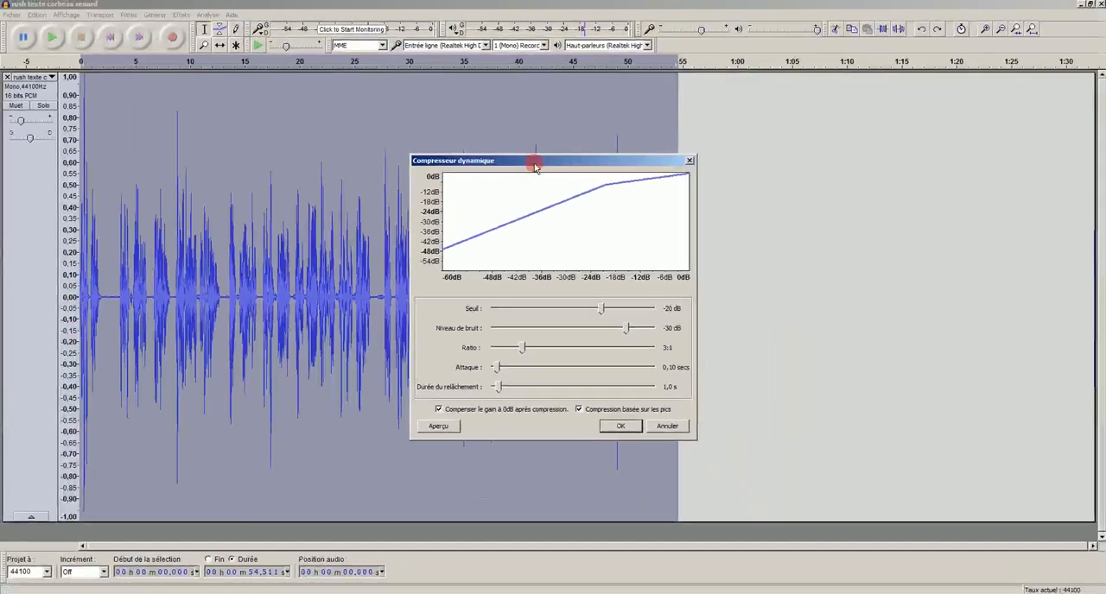
pyautogui.moveTo(504, 23); pyautogui.dragTo(613, 42)
pyautogui.moveTo(584, 170); pyautogui.dragTo(844, 145)
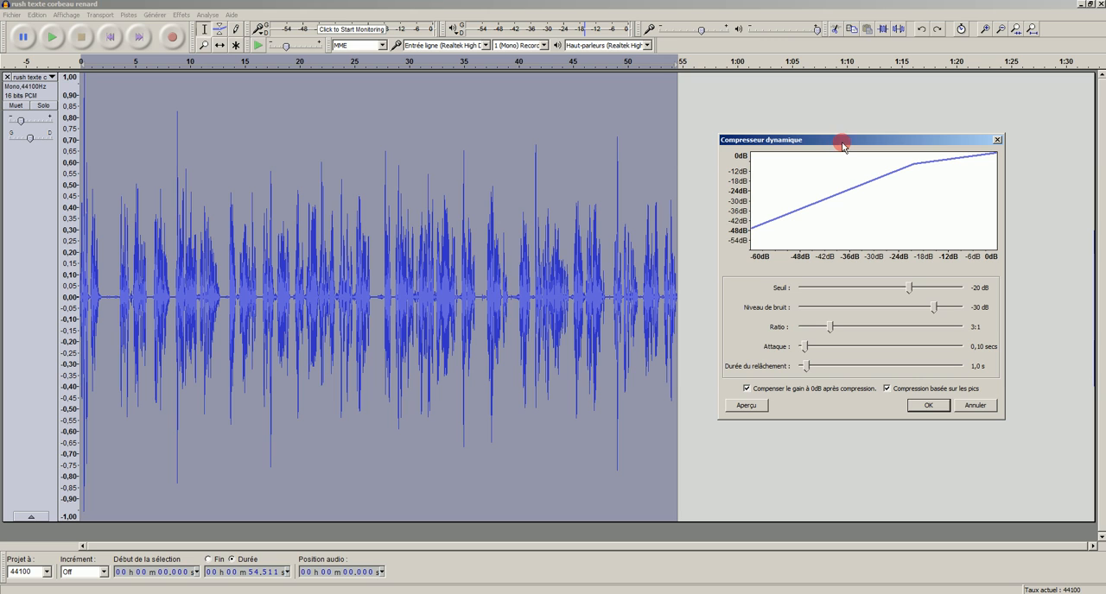
pyautogui.click(931, 406)
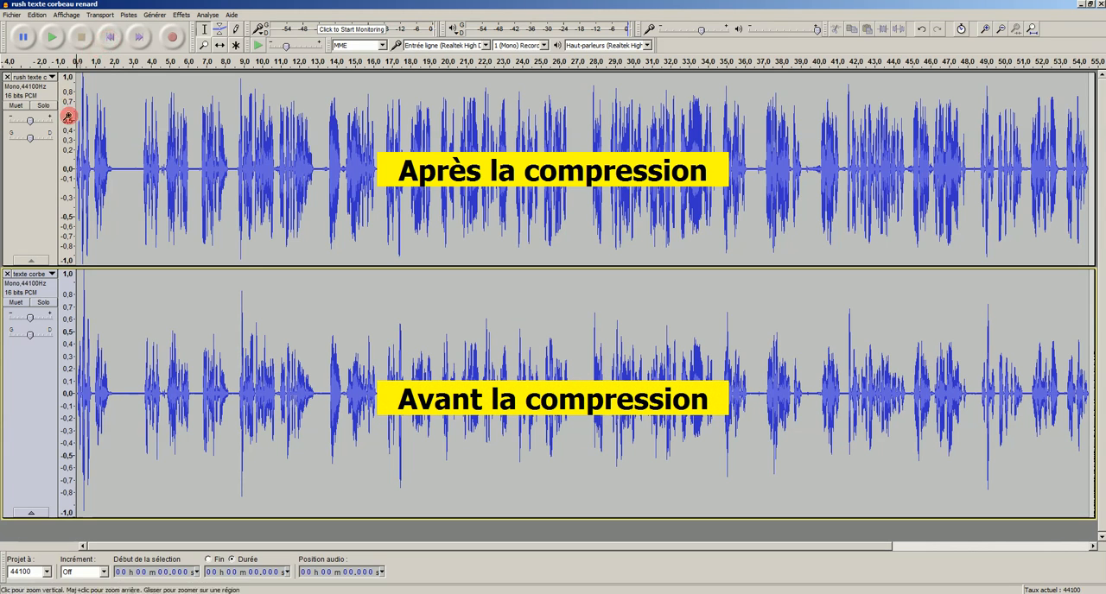
# Step: Mute the compressed track and listen to the opening of the uncompressed track
pyautogui.click(17, 106)
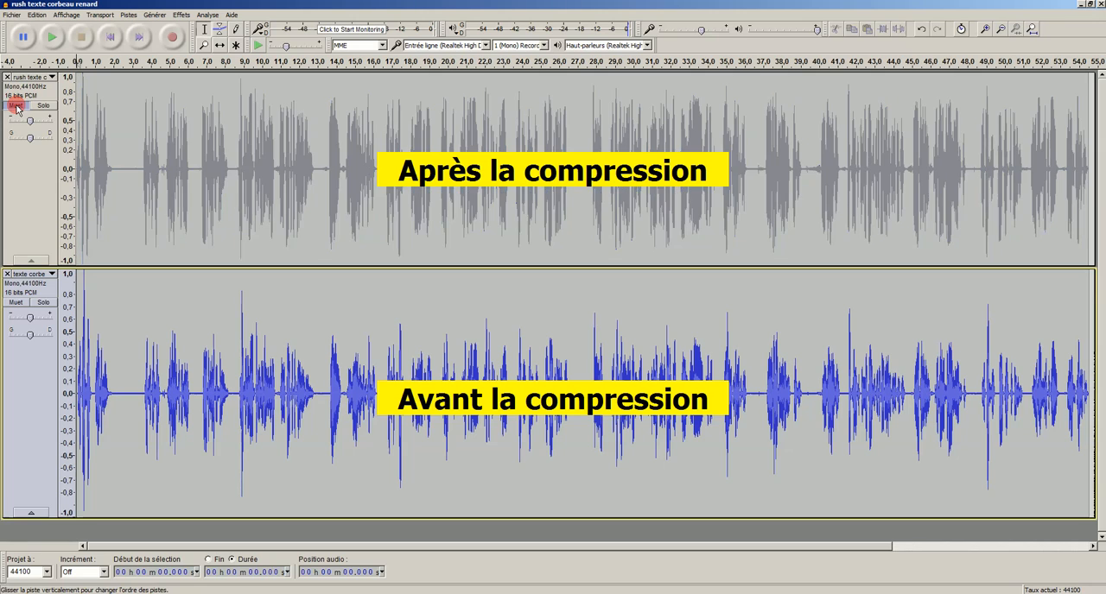
pyautogui.click(54, 38)
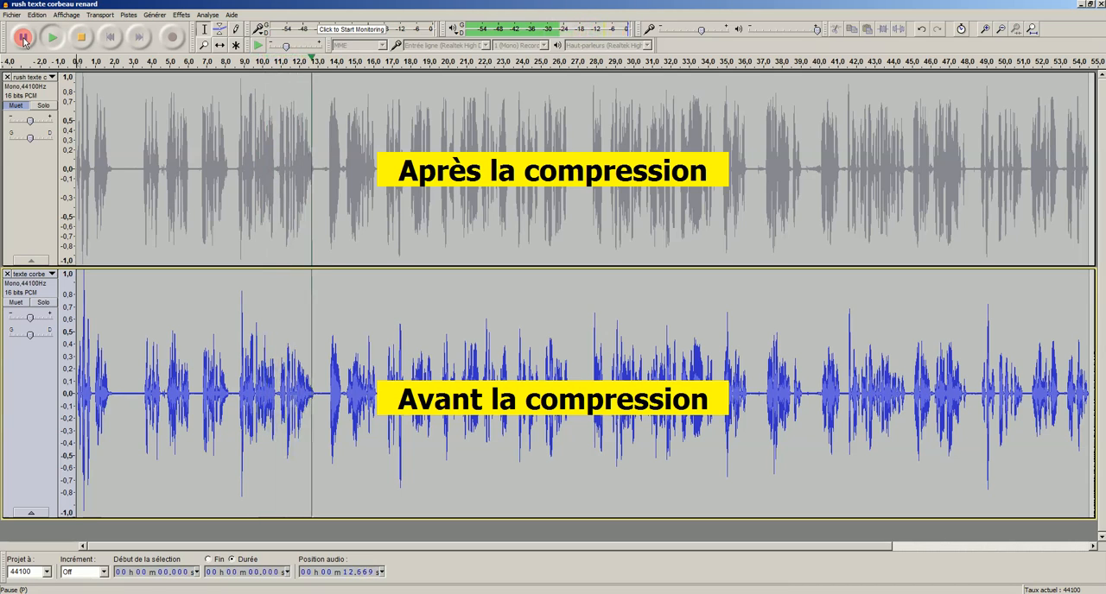
pyautogui.click(24, 39)
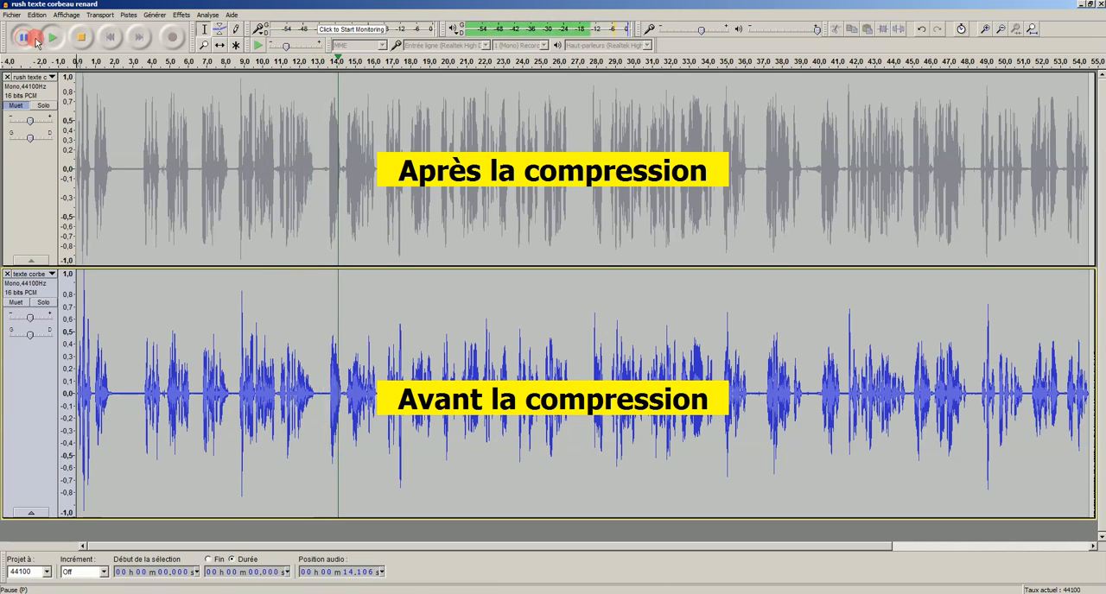
pyautogui.click(79, 39)
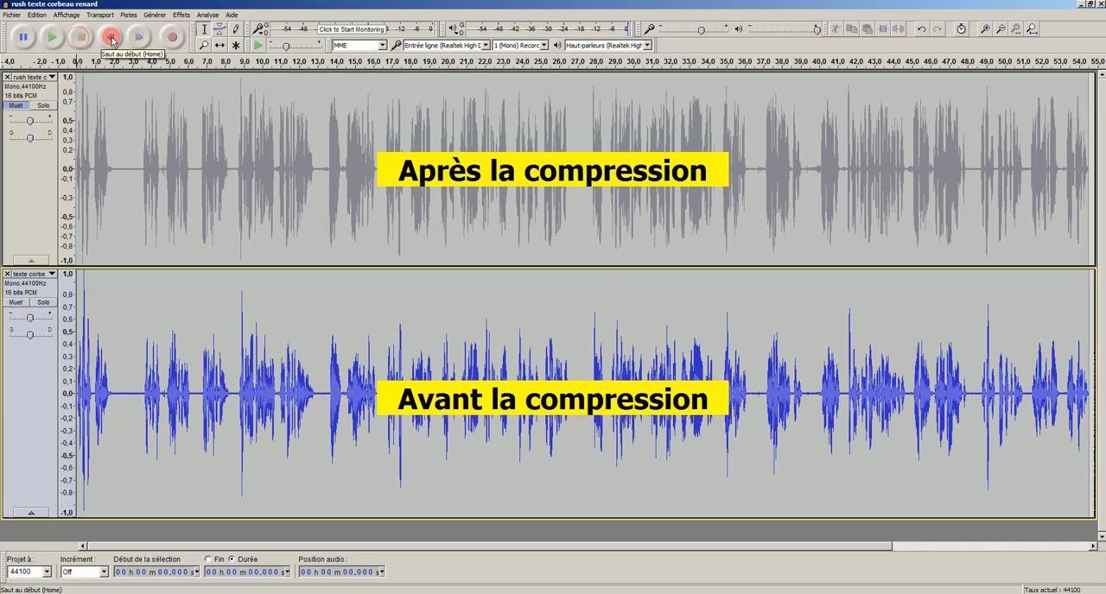
# Step: Unmute the compressed track, mute the uncompressed one, and listen to the opening of the compressed version
pyautogui.click(15, 106)
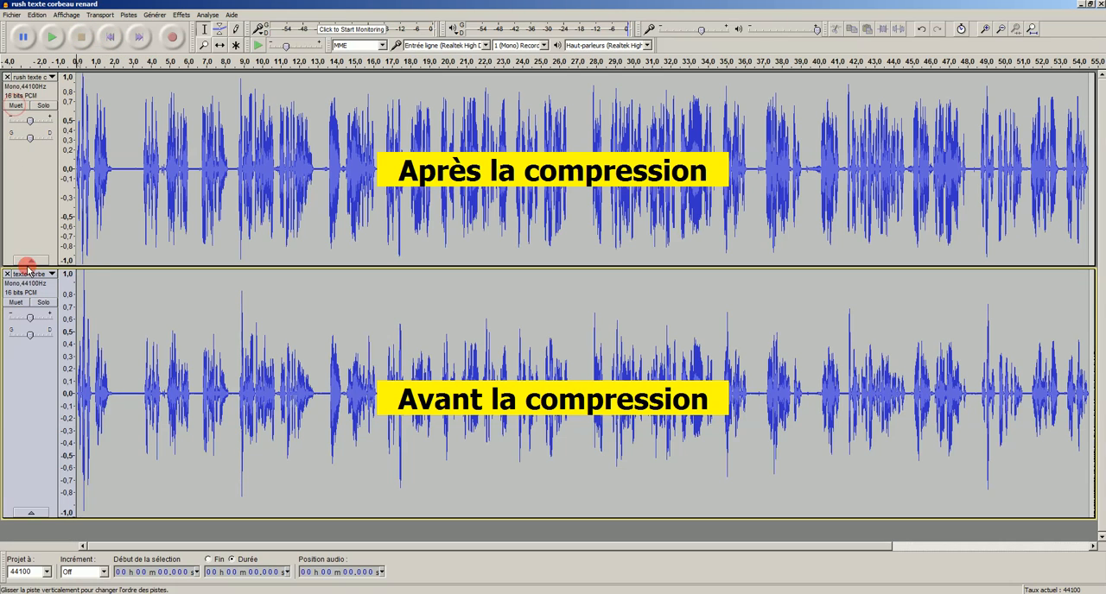
pyautogui.click(16, 302)
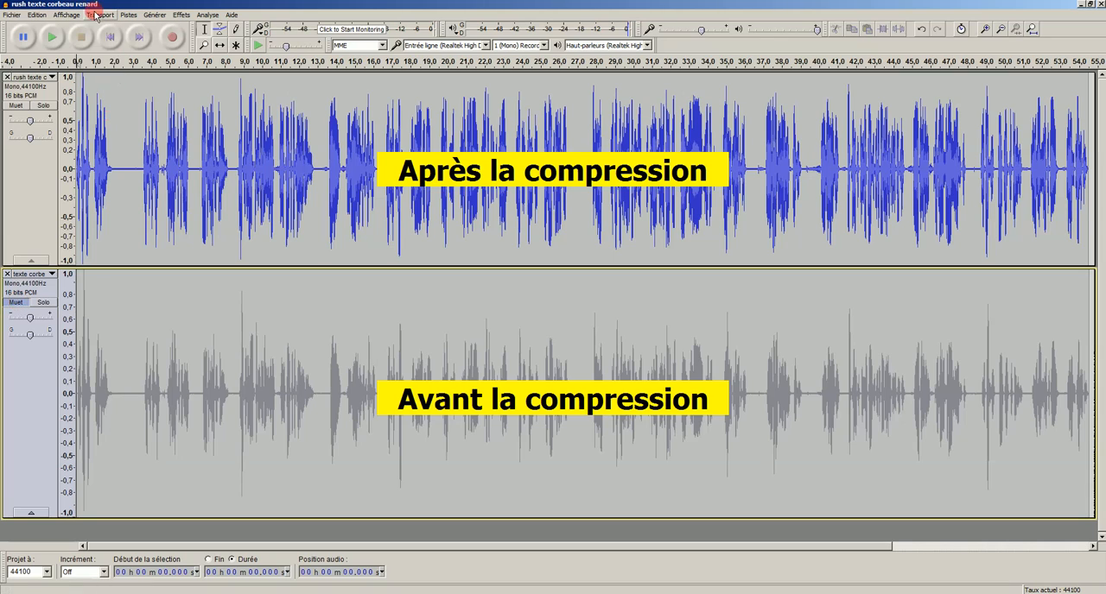
pyautogui.click(51, 39)
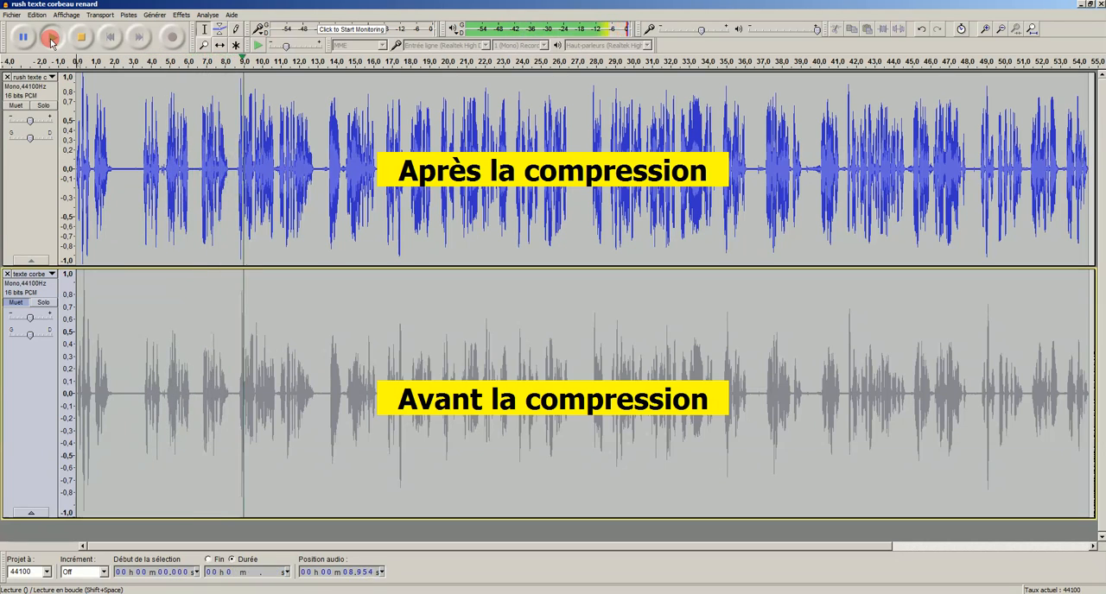
pyautogui.click(34, 40)
pyautogui.click(77, 40)
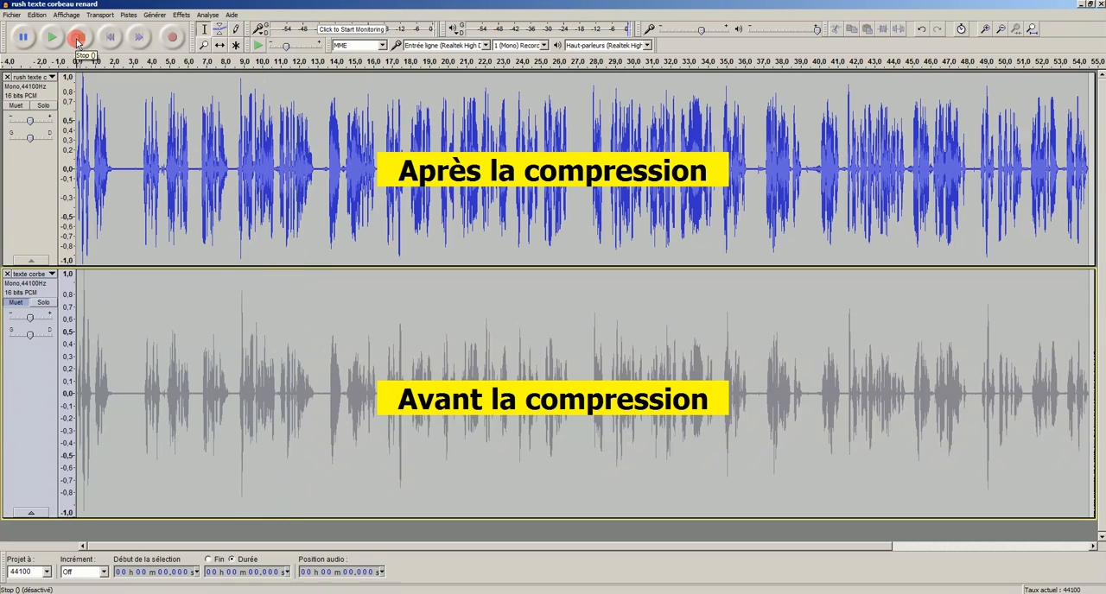